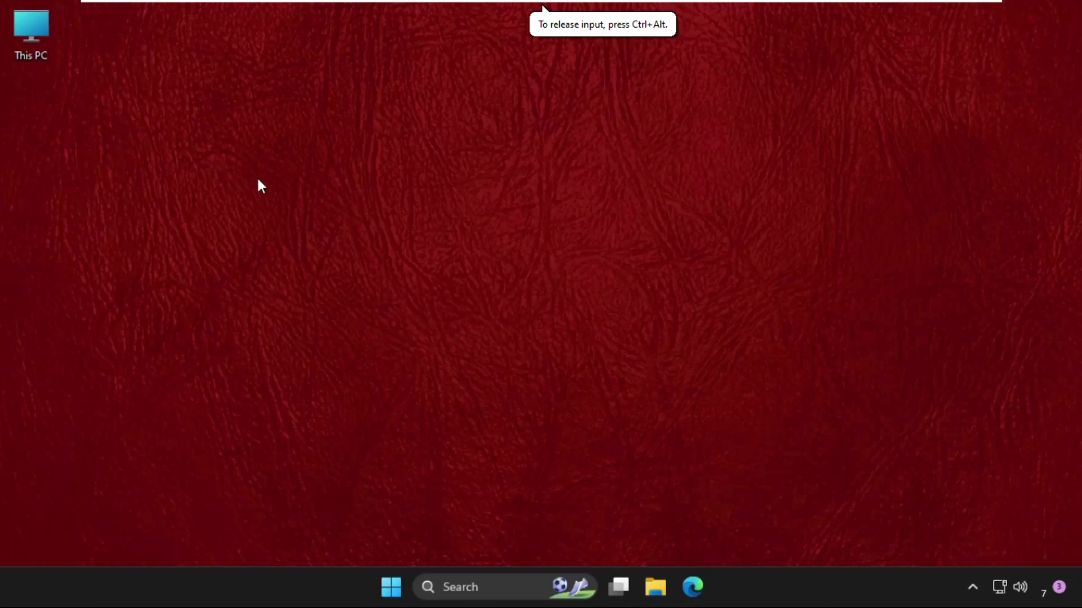
Refresh the desktop several times from its right-click menu.
{"action": "right_click", "coordinate": [250, 182]}
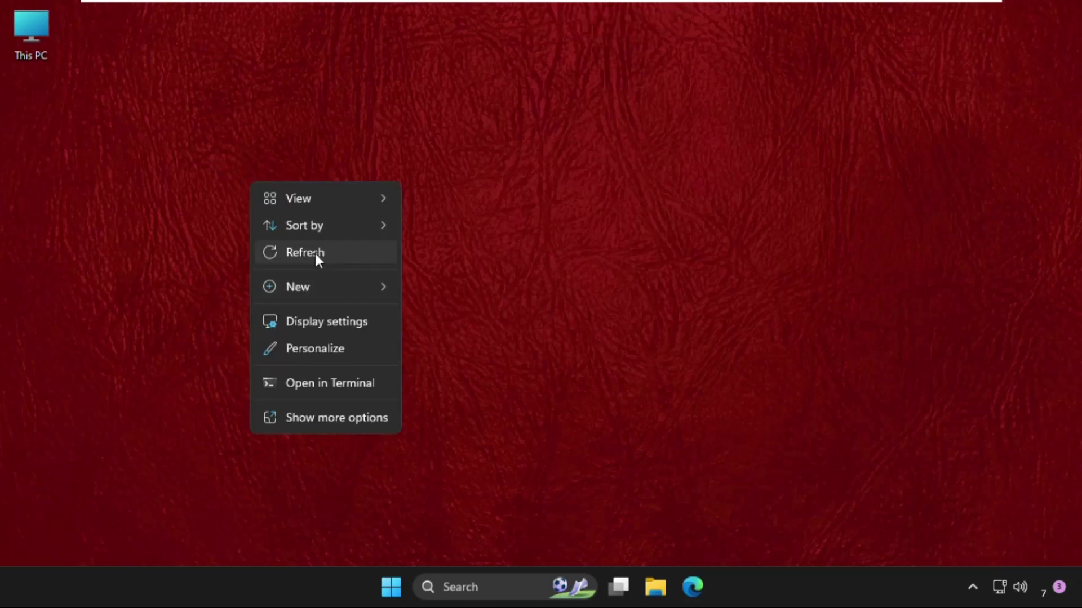
{"action": "left_click", "coordinate": [315, 255]}
{"action": "right_click", "coordinate": [338, 228]}
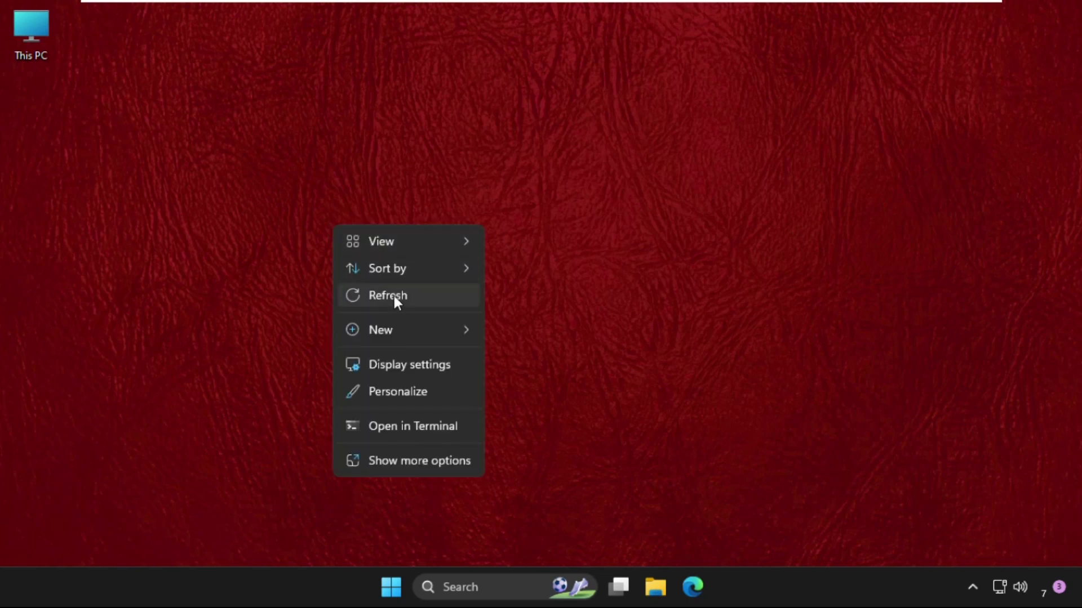
{"action": "left_click", "coordinate": [365, 296]}
{"action": "right_click", "coordinate": [658, 248]}
{"action": "left_click", "coordinate": [717, 324]}
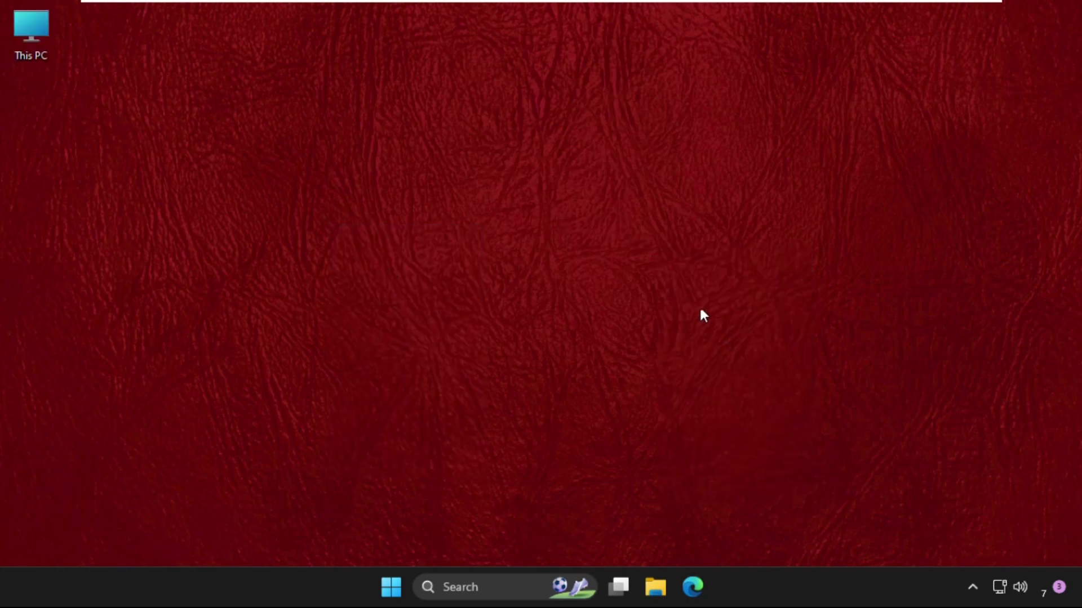
{"action": "right_click", "coordinate": [445, 212]}
{"action": "left_click", "coordinate": [475, 280]}
{"action": "right_click", "coordinate": [379, 226]}
{"action": "left_click", "coordinate": [407, 297]}
{"action": "right_click", "coordinate": [342, 226]}
{"action": "left_click", "coordinate": [382, 296]}
{"action": "right_click", "coordinate": [337, 198]}
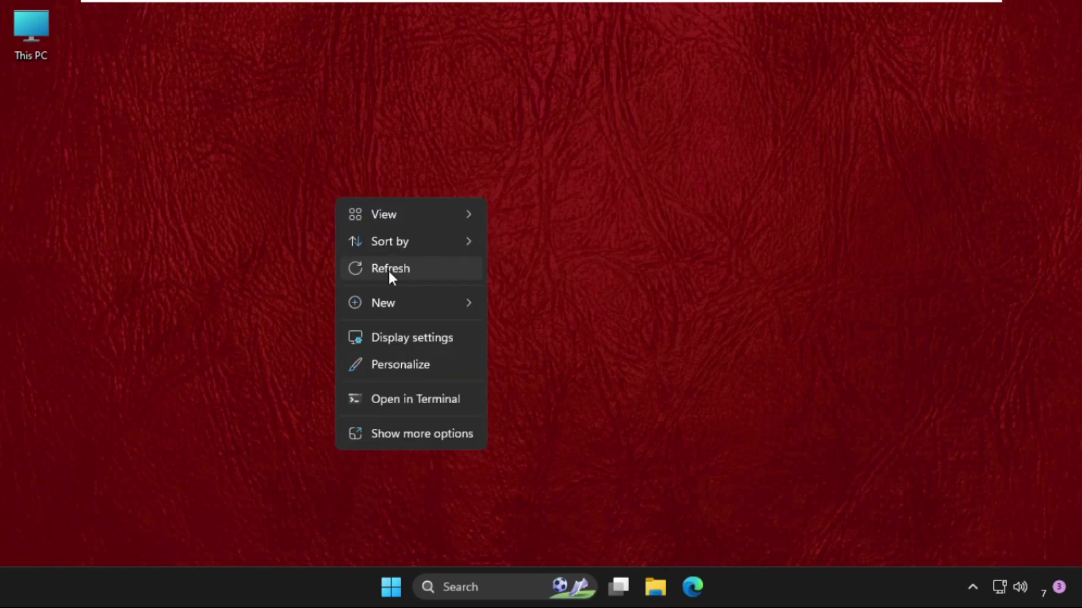
{"action": "left_click", "coordinate": [389, 269]}
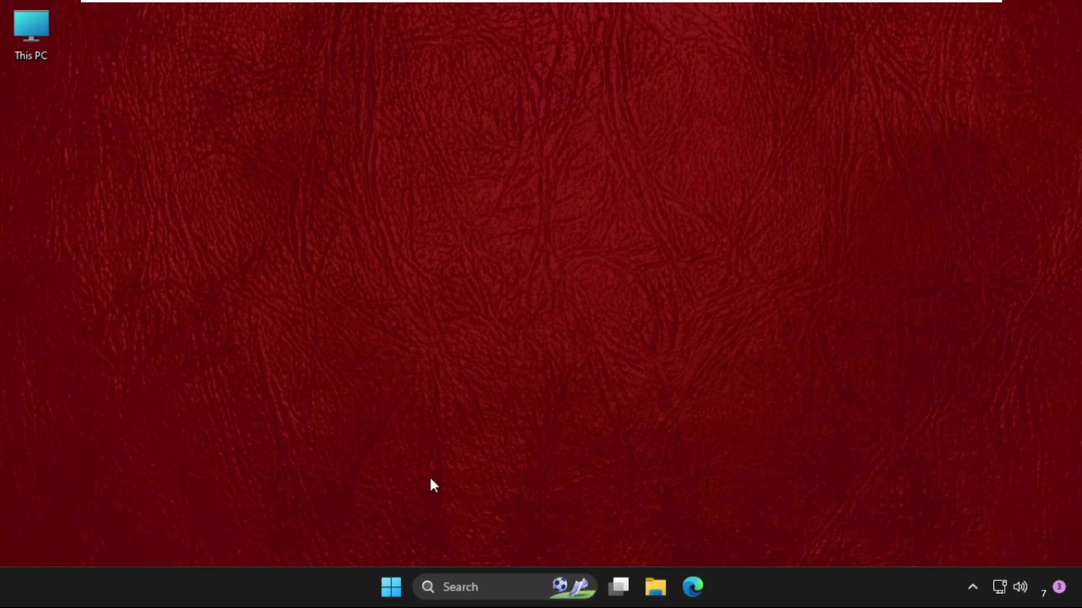
Launch File Explorer from taskbar Search and show This PC with its drives.
{"action": "left_click", "coordinate": [478, 590]}
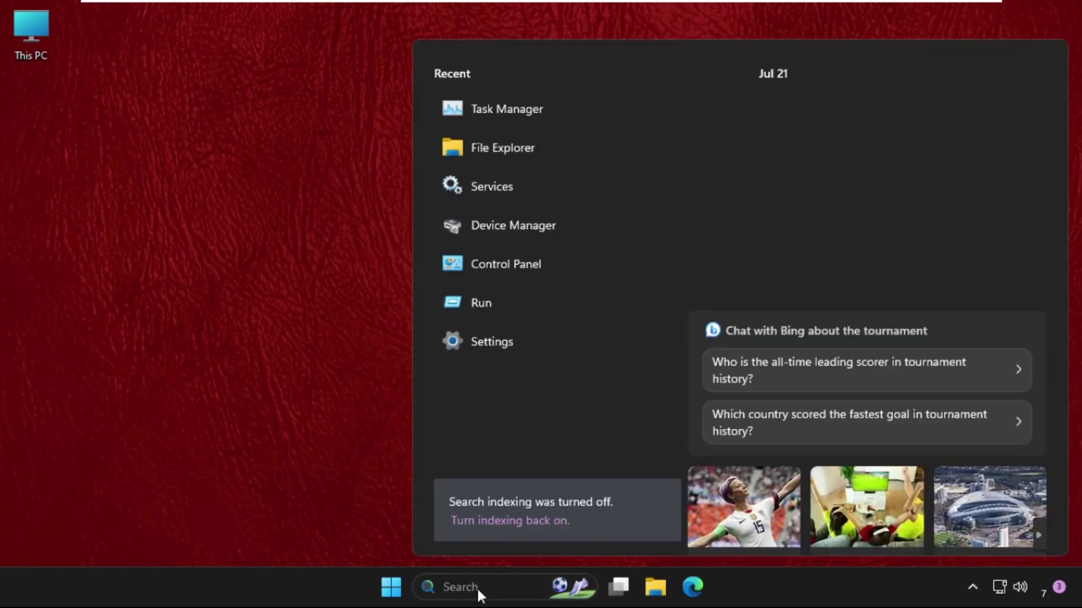
{"action": "type", "text": "file Explorer"}
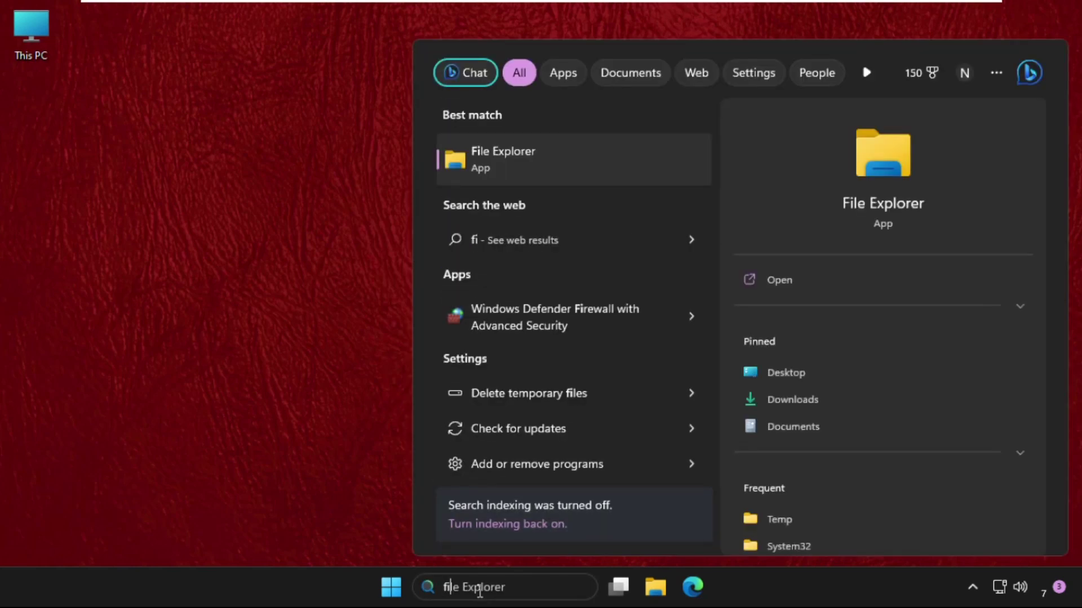
{"action": "left_click", "coordinate": [538, 153]}
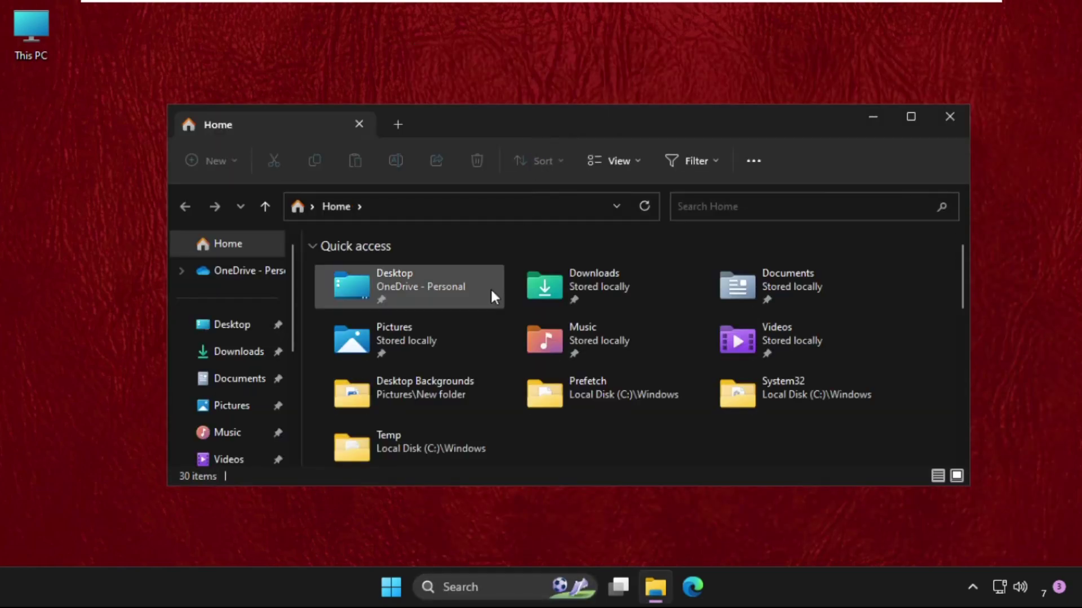
{"action": "scroll", "coordinate": [490, 287], "scroll_direction": "down", "scroll_amount": 4}
{"action": "scroll", "coordinate": [248, 332], "scroll_direction": "down", "scroll_amount": 2}
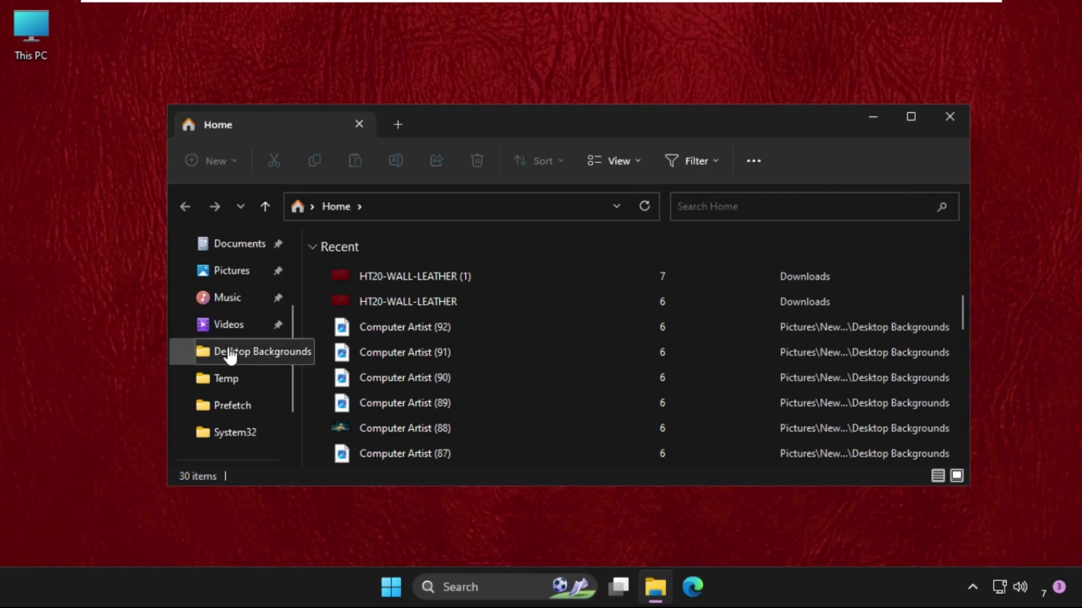
{"action": "scroll", "coordinate": [225, 338], "scroll_direction": "up", "scroll_amount": 3}
{"action": "scroll", "coordinate": [222, 333], "scroll_direction": "down", "scroll_amount": 5}
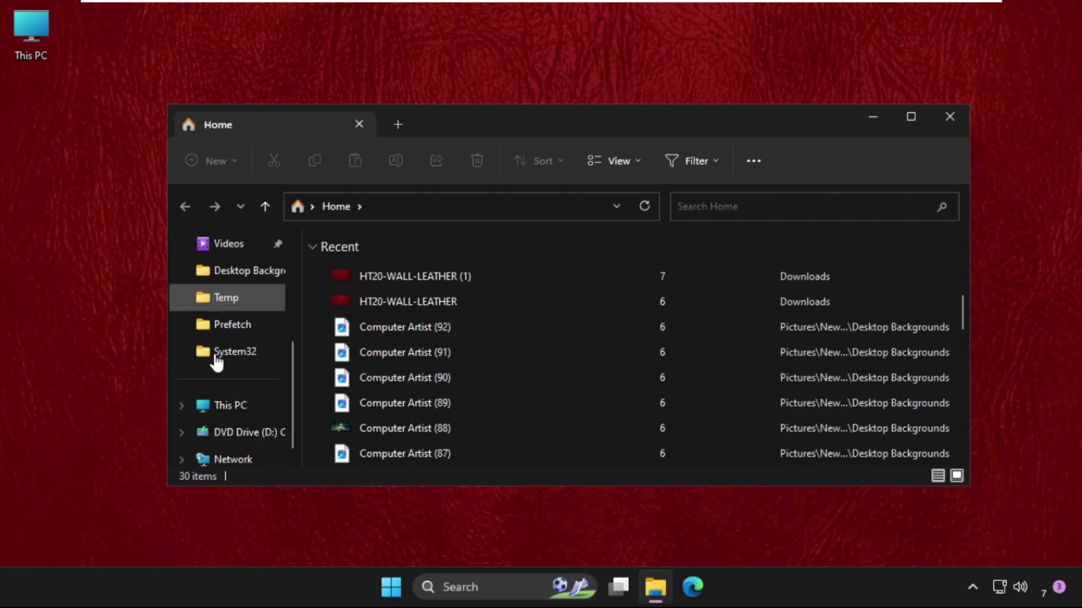
{"action": "left_click", "coordinate": [219, 409]}
Scan Local Disk (C:) via Properties > Tools > Check, then close the no-errors result and properties.
{"action": "right_click", "coordinate": [401, 285]}
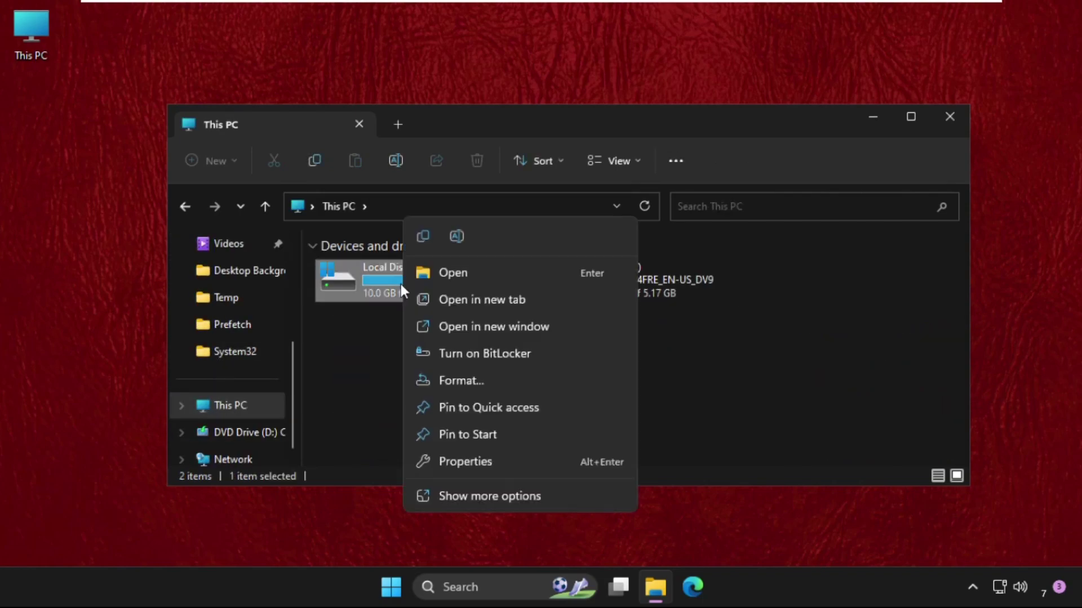
{"action": "left_click", "coordinate": [506, 464]}
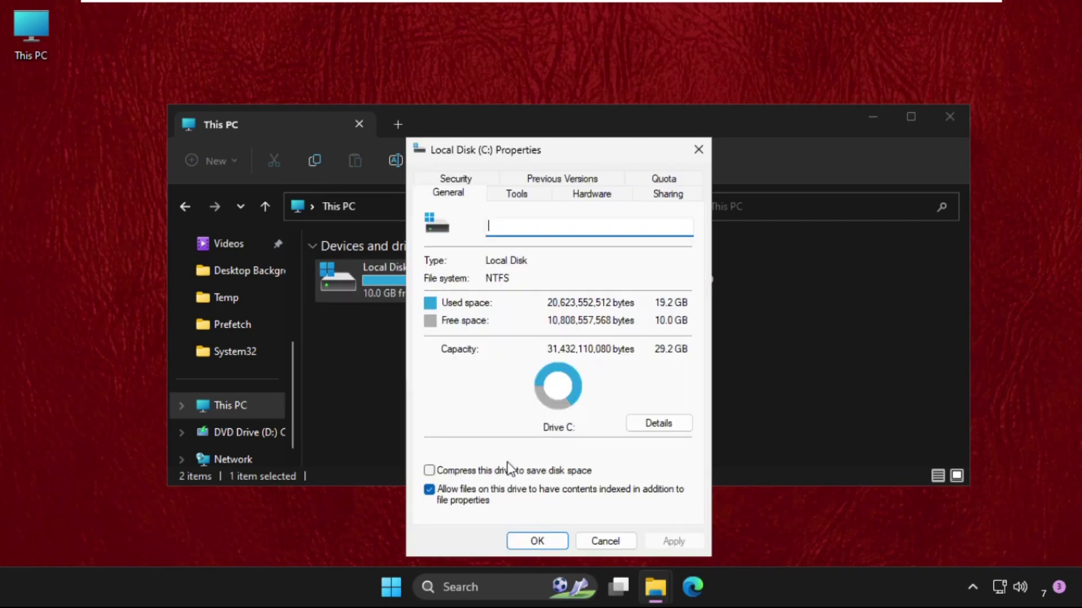
{"action": "left_click", "coordinate": [534, 194]}
{"action": "left_click_drag", "start_coordinate": [568, 157], "coordinate": [696, 48]}
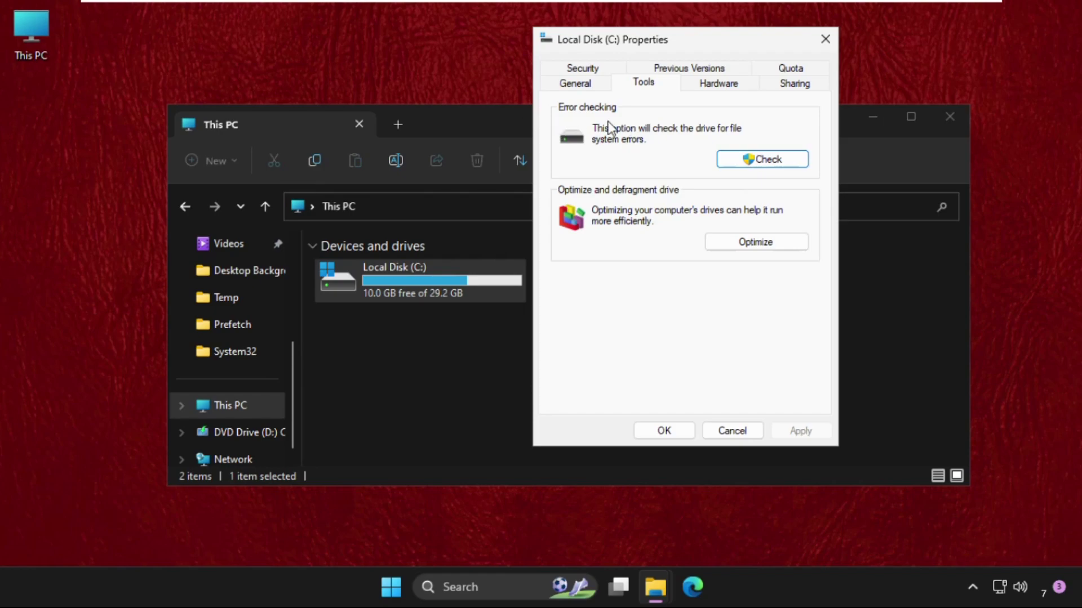
{"action": "left_click", "coordinate": [755, 158]}
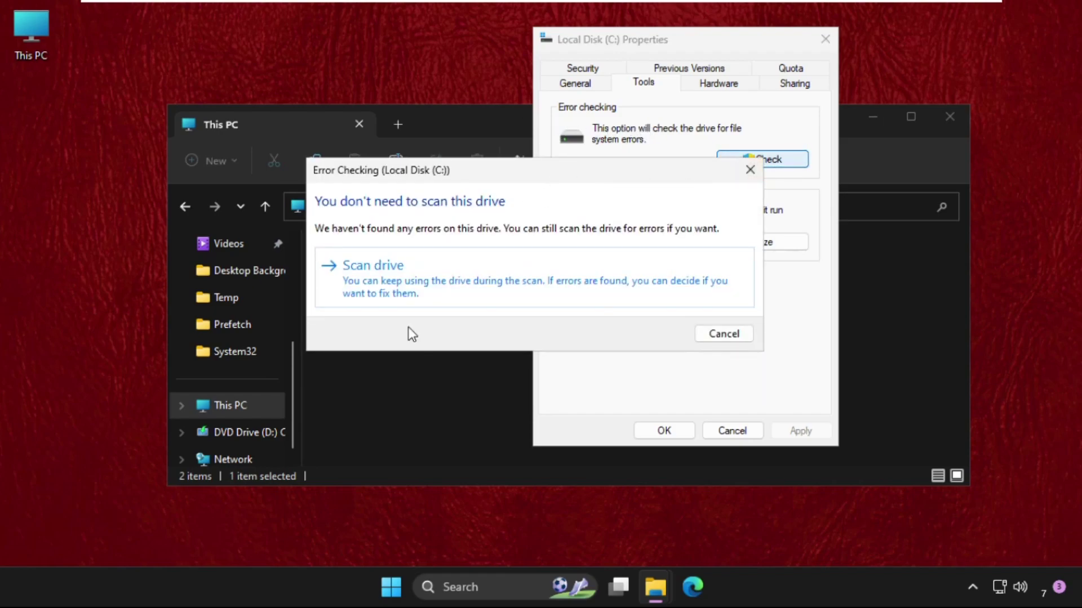
{"action": "left_click", "coordinate": [430, 290]}
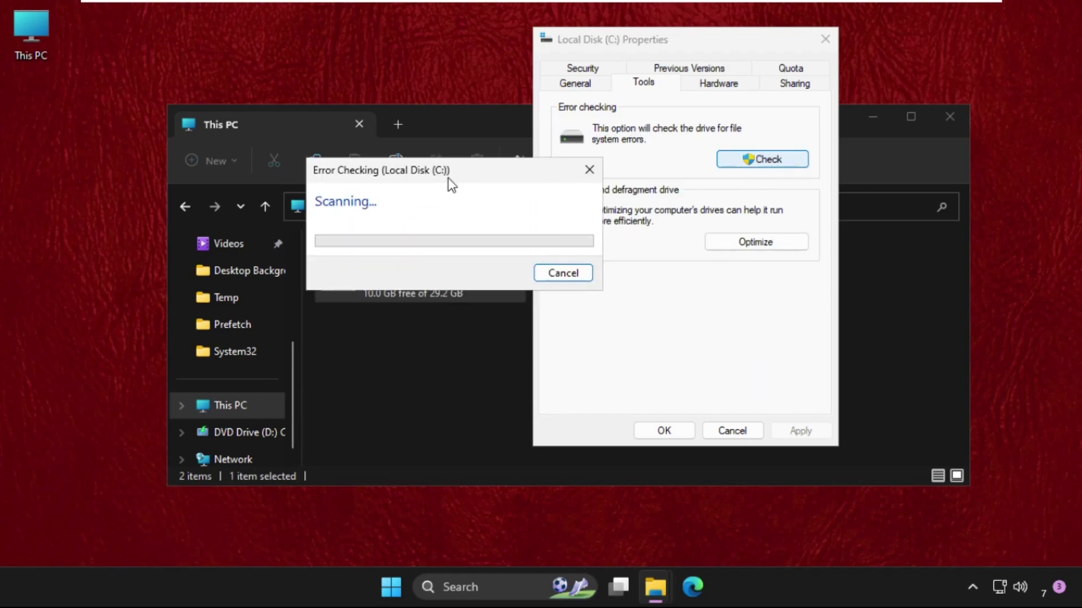
{"action": "left_click_drag", "start_coordinate": [448, 173], "coordinate": [383, 260]}
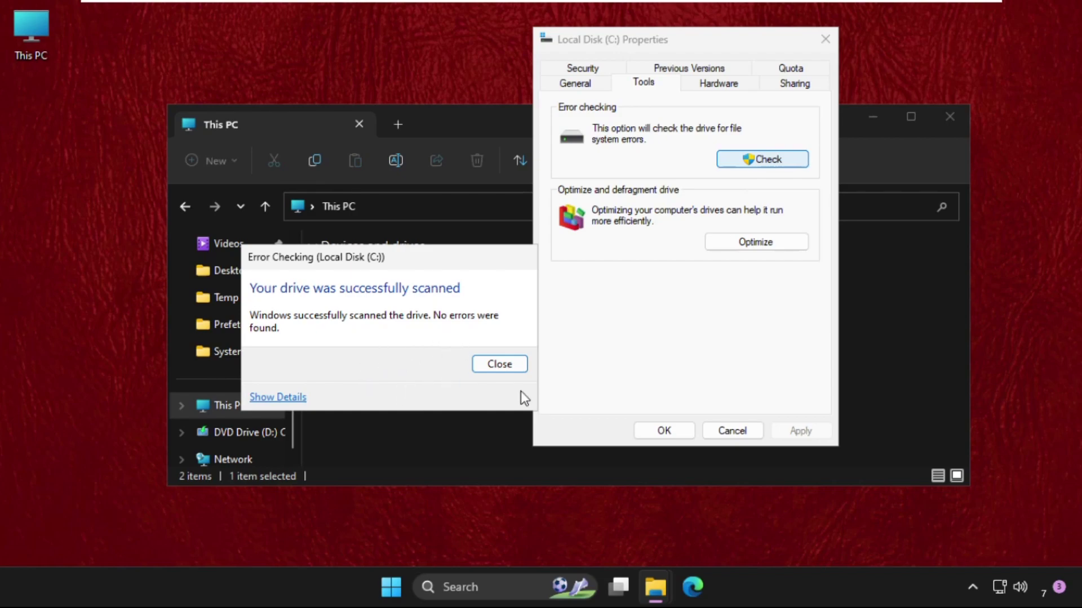
{"action": "left_click", "coordinate": [516, 365]}
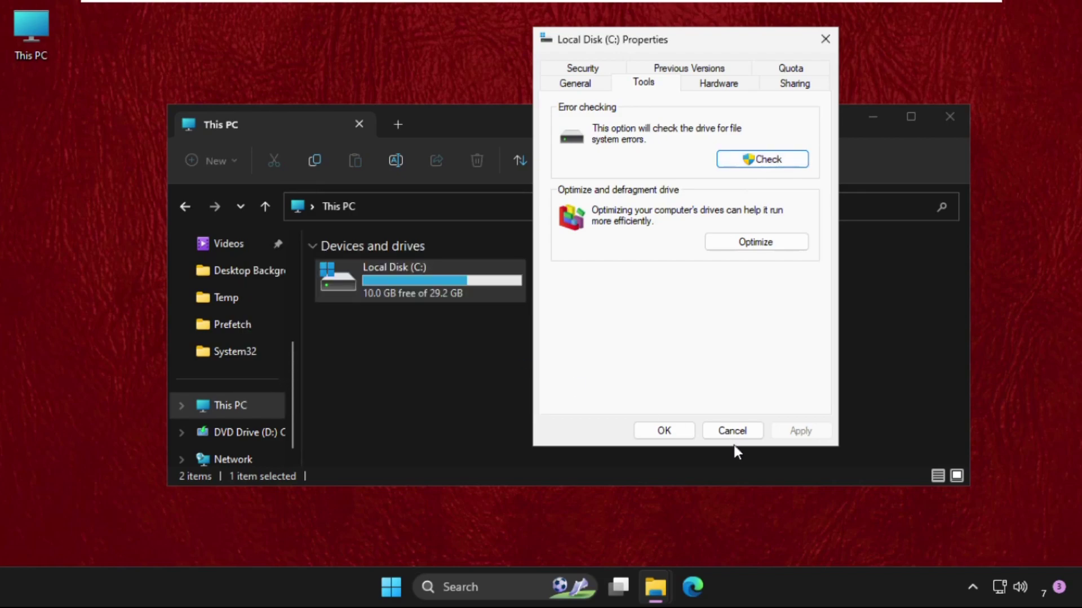
{"action": "left_click", "coordinate": [665, 431]}
Close the File Explorer window, dismissing the Run box opened with Win+R.
{"action": "left_click", "coordinate": [950, 118]}
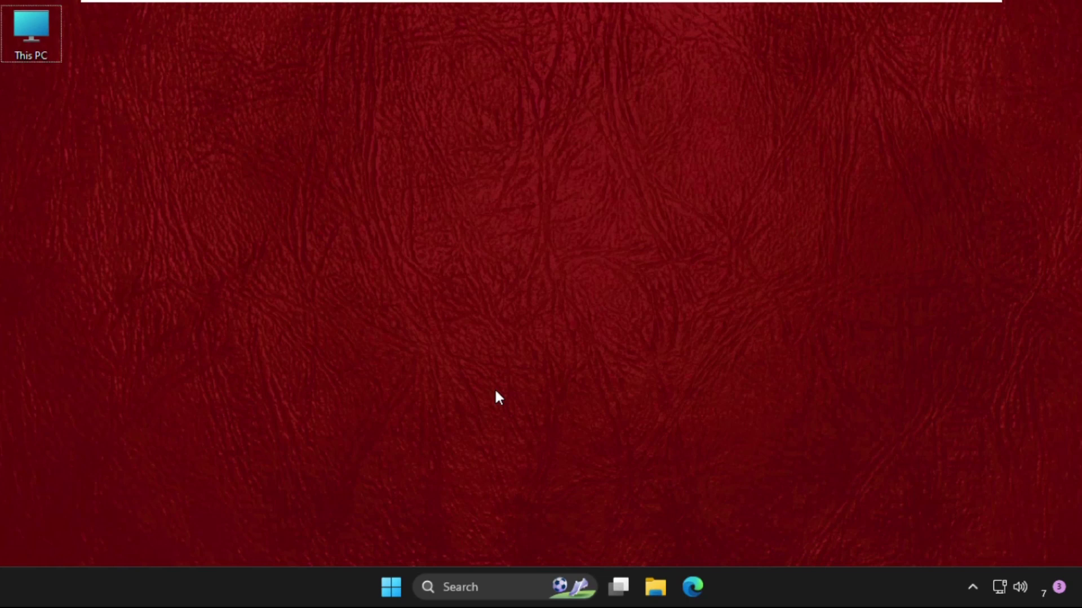
{"action": "key", "text": "super+r"}
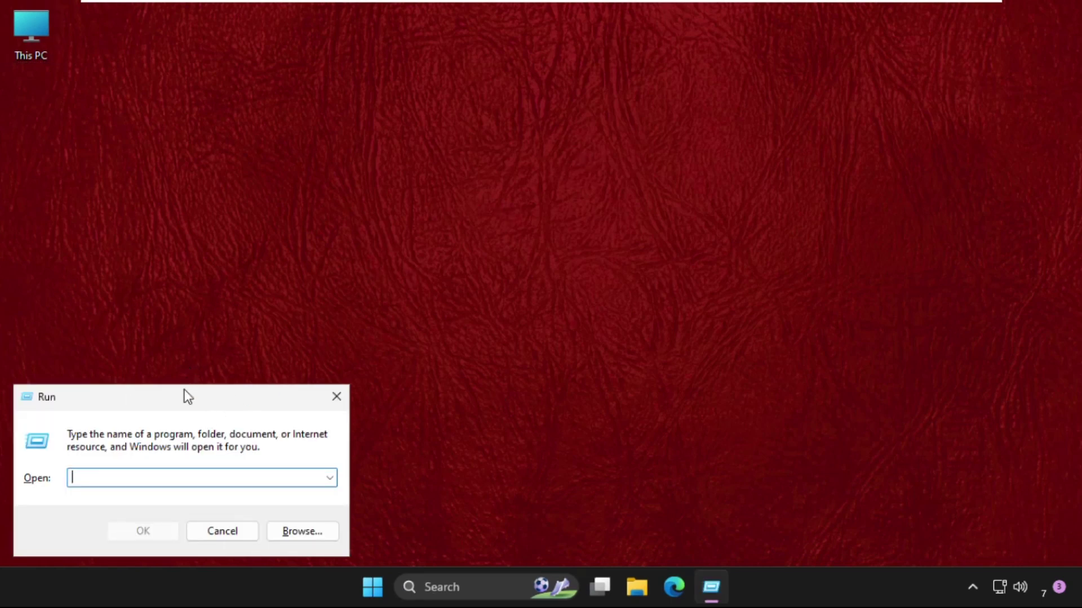
{"action": "left_click_drag", "start_coordinate": [184, 391], "coordinate": [576, 197]}
{"action": "left_click", "coordinate": [728, 204]}
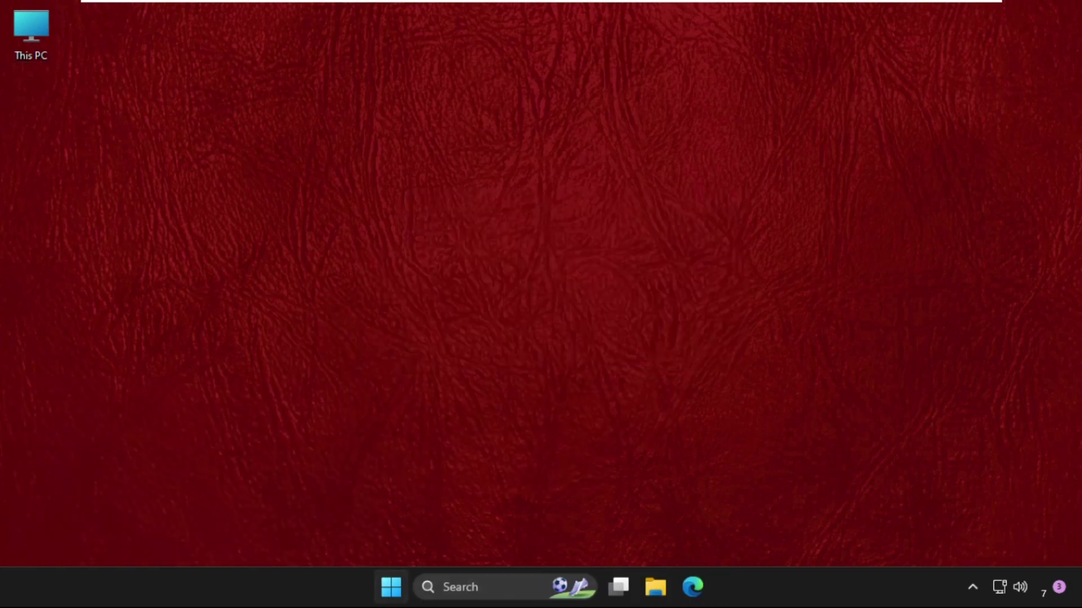
Launch services.msc from the Run box opened through the Win+X menu.
{"action": "right_click", "coordinate": [397, 586]}
{"action": "left_click", "coordinate": [359, 491]}
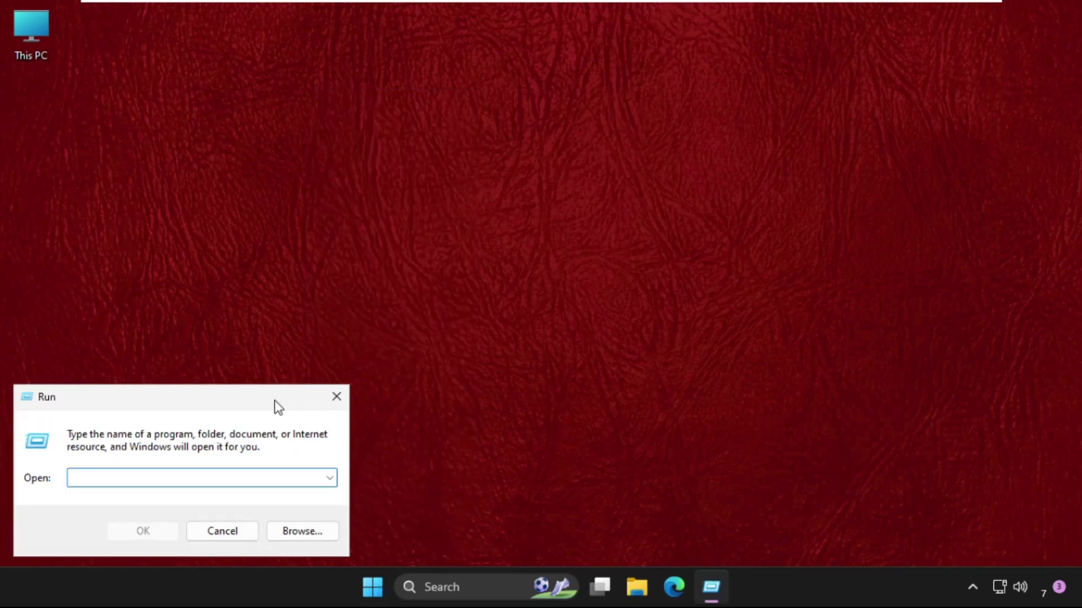
{"action": "left_click_drag", "start_coordinate": [275, 402], "coordinate": [621, 151]}
{"action": "type", "text": "services"}
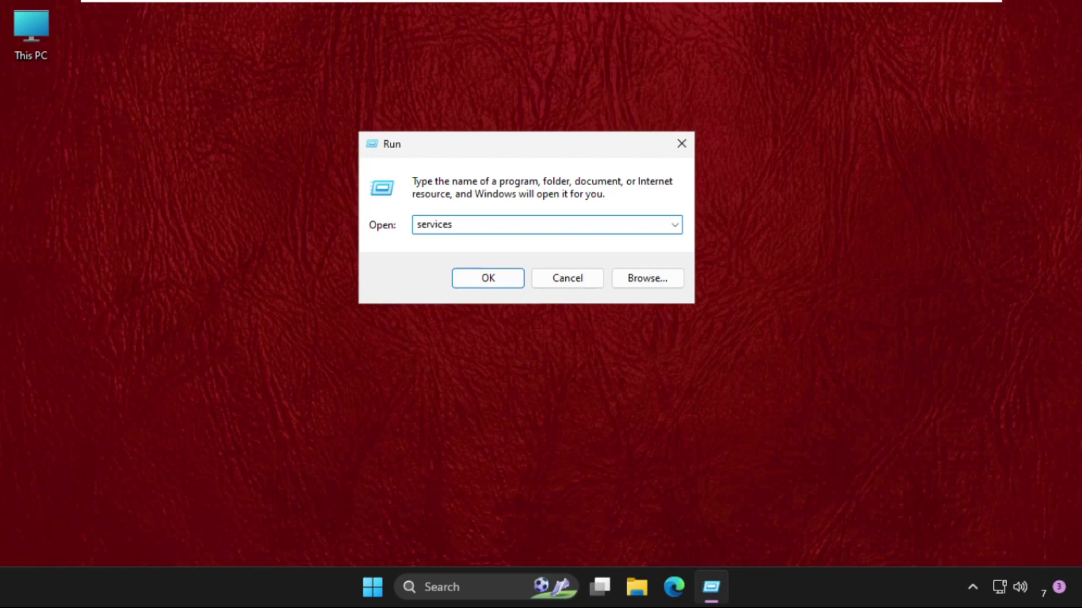
{"action": "type", "text": ".msc"}
{"action": "key", "text": "Return"}
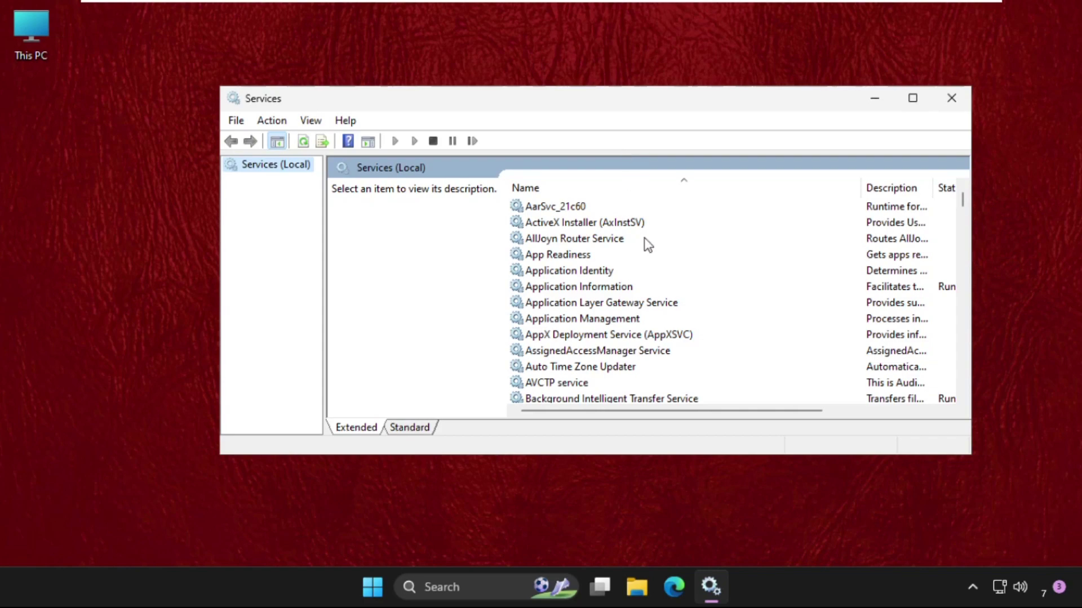
Find Windows Search in the Services list and open its properties.
{"action": "left_click", "coordinate": [642, 271]}
{"action": "scroll", "coordinate": [620, 381], "scroll_direction": "down", "scroll_amount": 5}
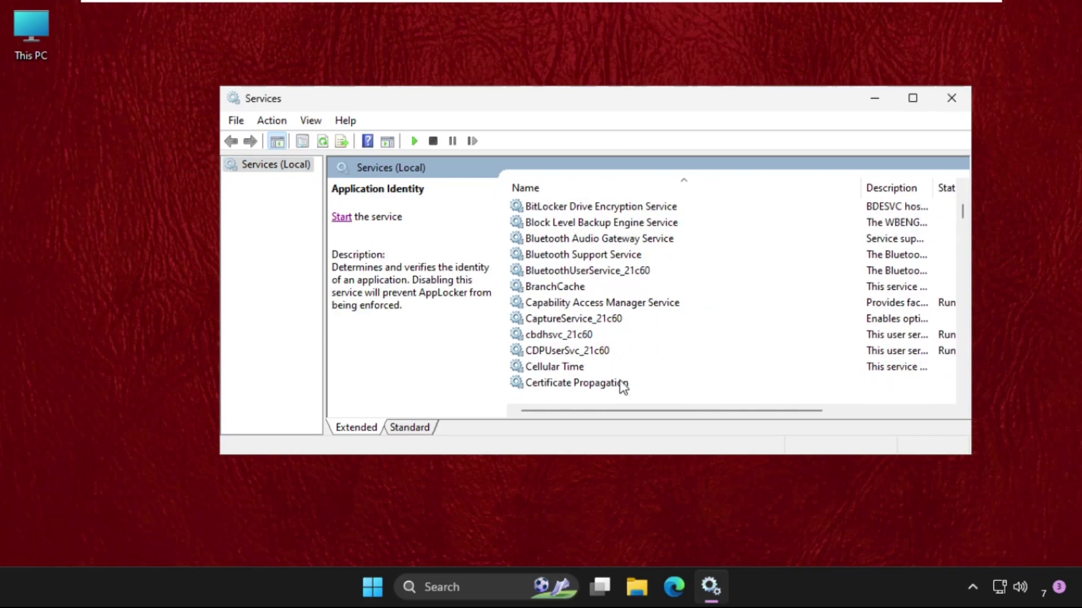
{"action": "scroll", "coordinate": [621, 383], "scroll_direction": "down", "scroll_amount": 7}
{"action": "key", "text": "w"}
{"action": "key", "text": "w"}
{"action": "key", "text": "w"}
{"action": "key", "text": "w"}
{"action": "key", "text": "w"}
{"action": "key", "text": "w"}
{"action": "key", "text": "w"}
{"action": "key", "text": "w"}
{"action": "key", "text": "w"}
{"action": "key", "text": "w"}
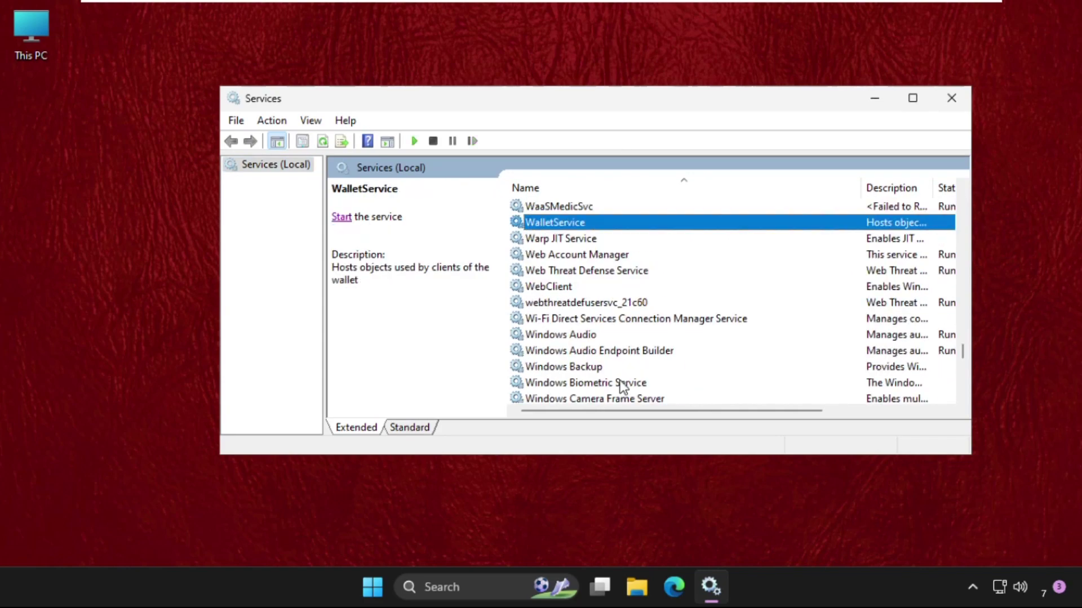
{"action": "scroll", "coordinate": [622, 388], "scroll_direction": "down", "scroll_amount": 8}
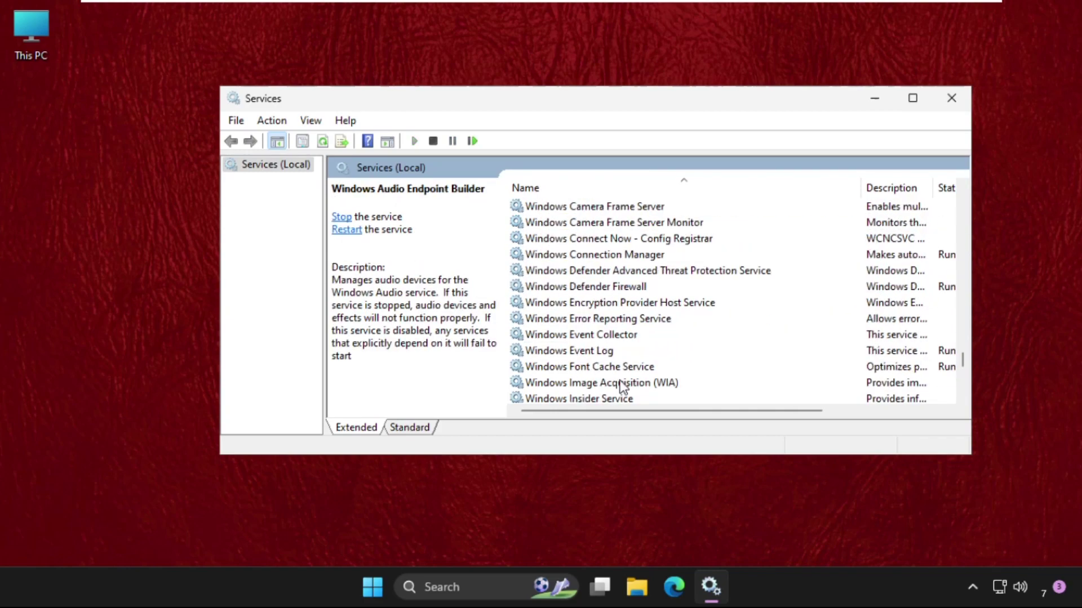
{"action": "scroll", "coordinate": [621, 388], "scroll_direction": "up", "scroll_amount": 3}
{"action": "scroll", "coordinate": [623, 388], "scroll_direction": "up", "scroll_amount": 1}
{"action": "scroll", "coordinate": [623, 367], "scroll_direction": "down", "scroll_amount": 6}
{"action": "left_click", "coordinate": [566, 336]}
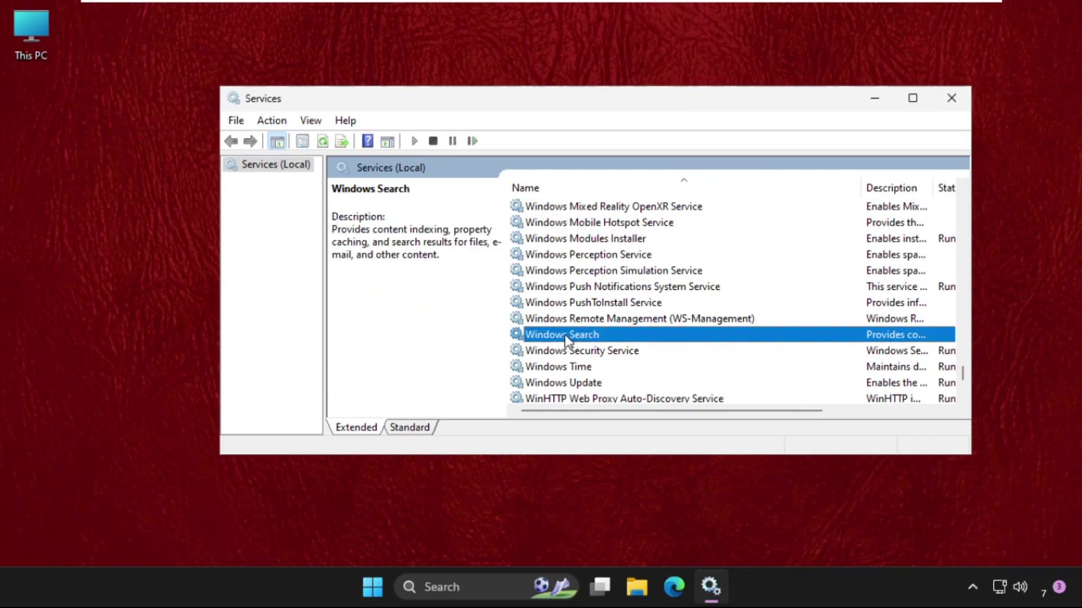
{"action": "right_click", "coordinate": [565, 335]}
{"action": "left_click", "coordinate": [620, 499]}
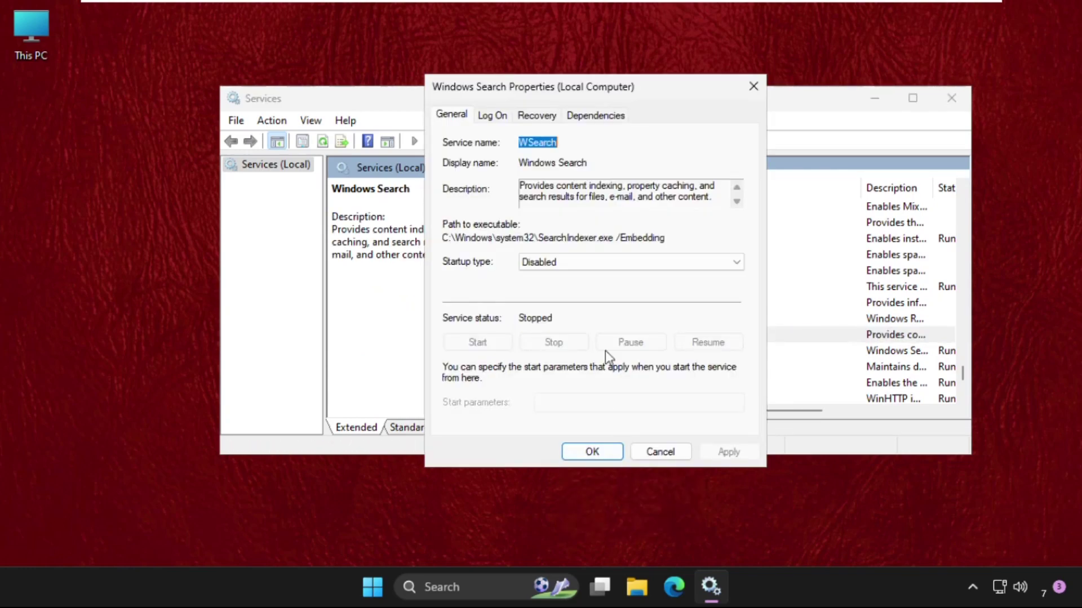
Set Windows Search's startup type to Disabled, apply it and close the dialog.
{"action": "left_click", "coordinate": [551, 266]}
{"action": "left_click", "coordinate": [550, 313]}
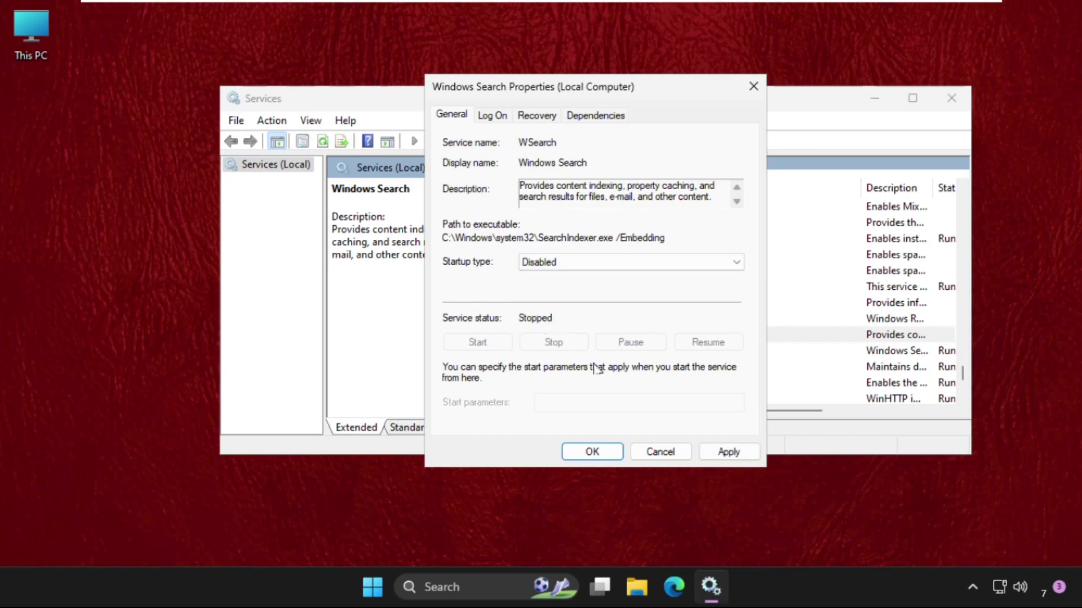
{"action": "left_click", "coordinate": [729, 452]}
{"action": "left_click", "coordinate": [591, 452]}
{"action": "scroll", "coordinate": [573, 356], "scroll_direction": "up", "scroll_amount": 2}
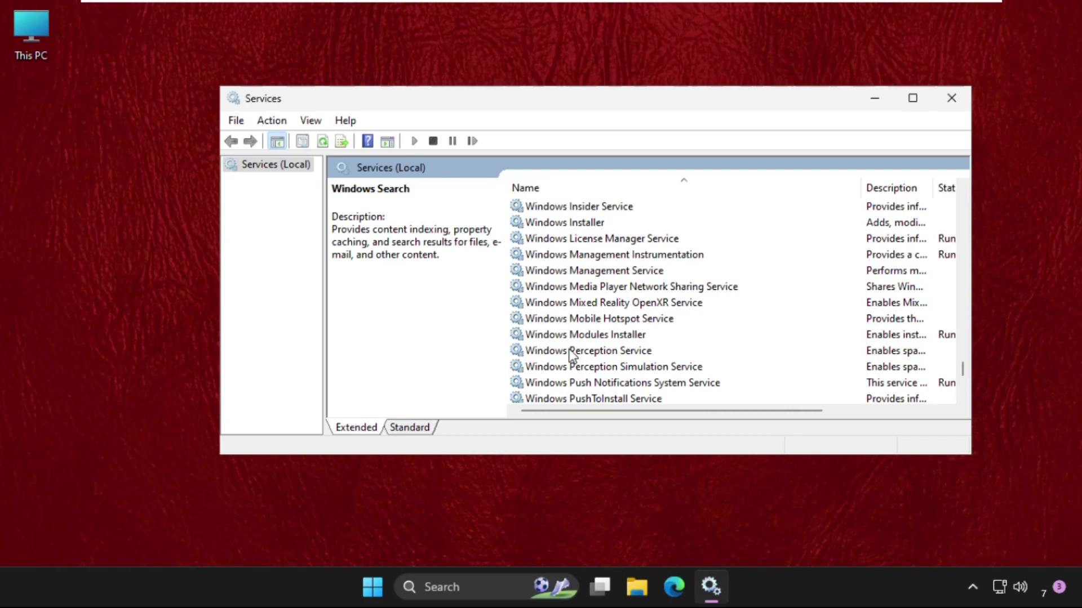
Find SysMain in the Services list and open its properties.
{"action": "left_click", "coordinate": [572, 356]}
{"action": "key", "text": "s"}
{"action": "key", "text": "Down"}
{"action": "key", "text": "Down"}
{"action": "key", "text": "Down"}
{"action": "key", "text": "Down"}
{"action": "scroll", "coordinate": [573, 356], "scroll_direction": "down", "scroll_amount": 3}
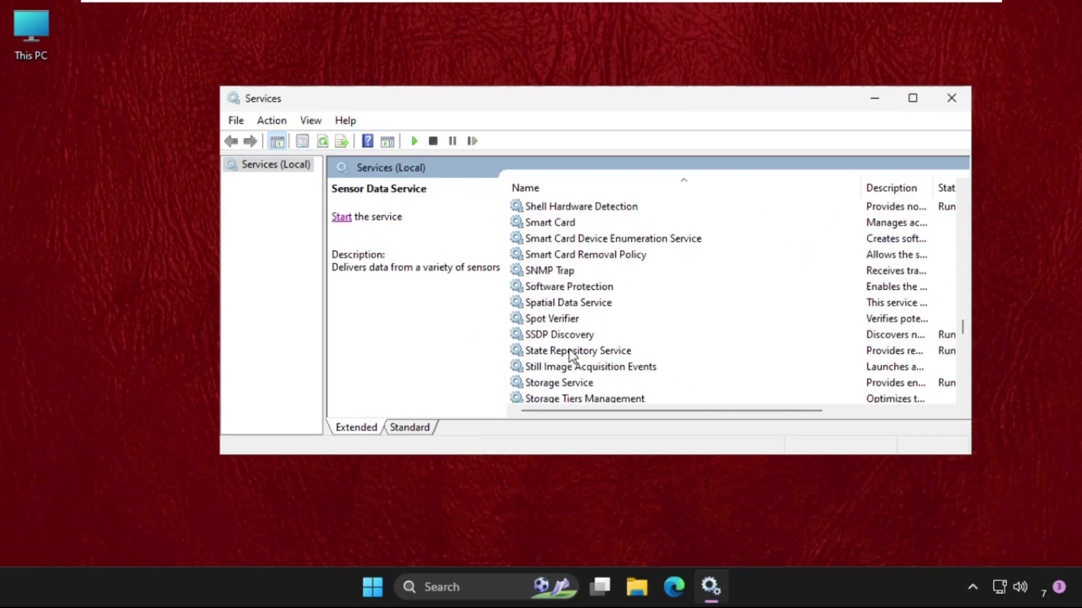
{"action": "scroll", "coordinate": [570, 355], "scroll_direction": "down", "scroll_amount": 3}
{"action": "left_click", "coordinate": [567, 272]}
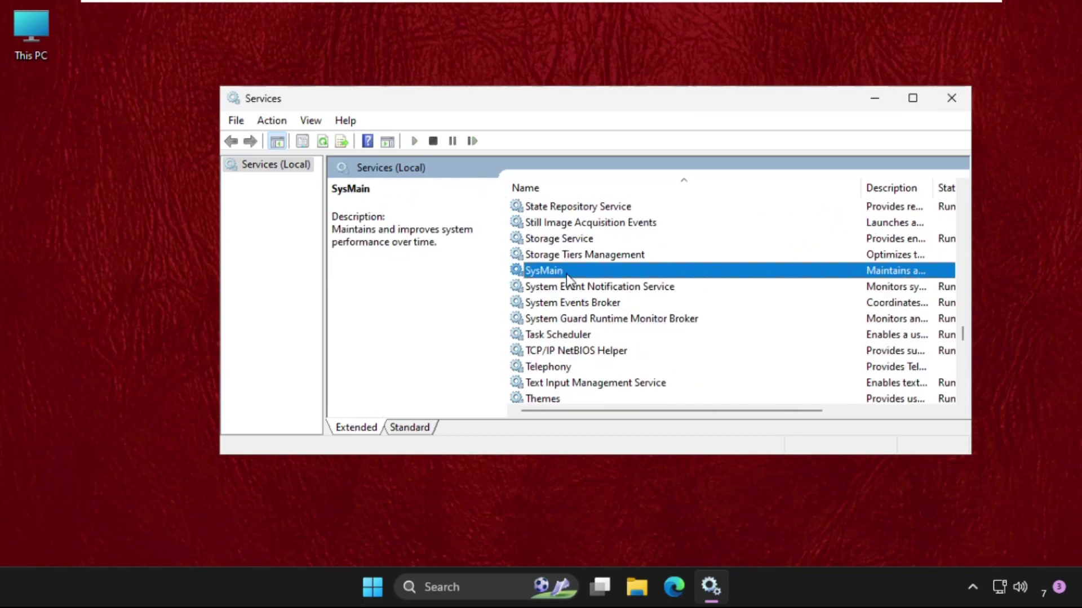
{"action": "right_click", "coordinate": [567, 274]}
{"action": "left_click", "coordinate": [645, 438]}
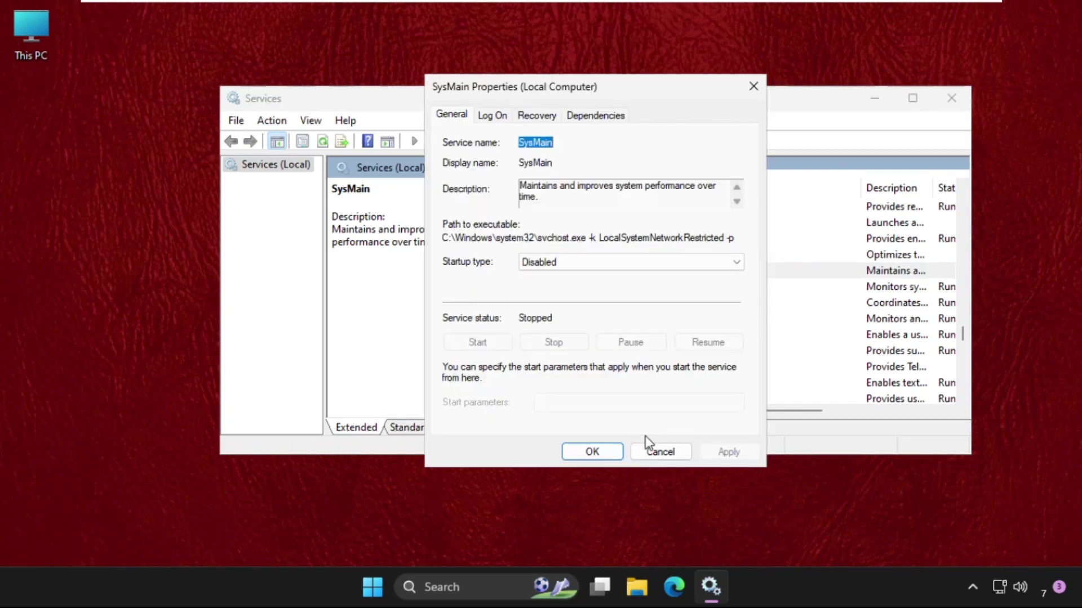
Set SysMain's startup type to Disabled, apply and confirm, then close Services.
{"action": "left_click", "coordinate": [570, 265]}
{"action": "left_click", "coordinate": [589, 311]}
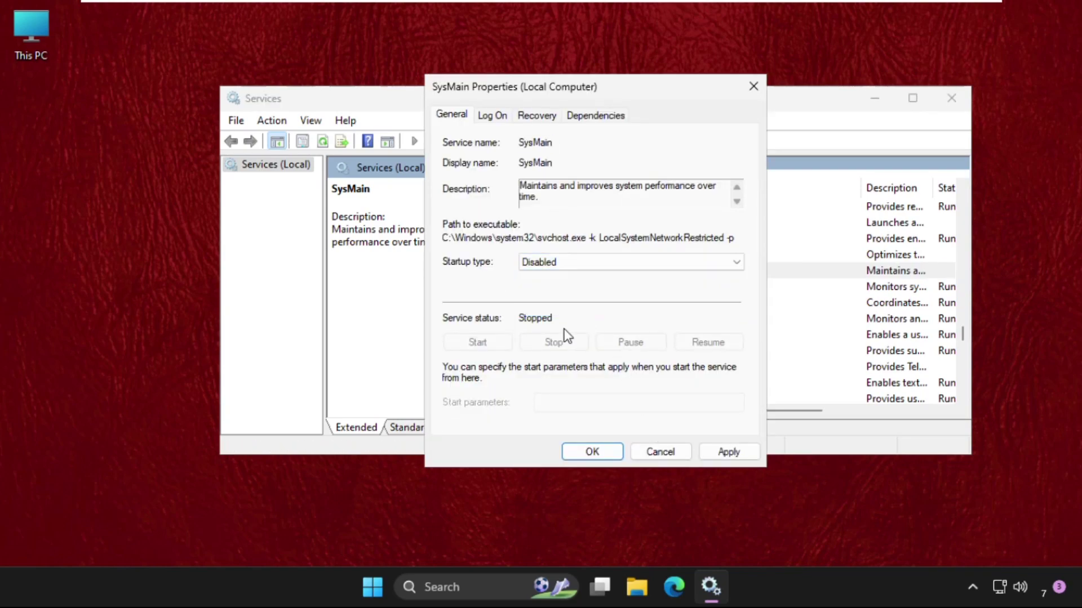
{"action": "left_click", "coordinate": [730, 452]}
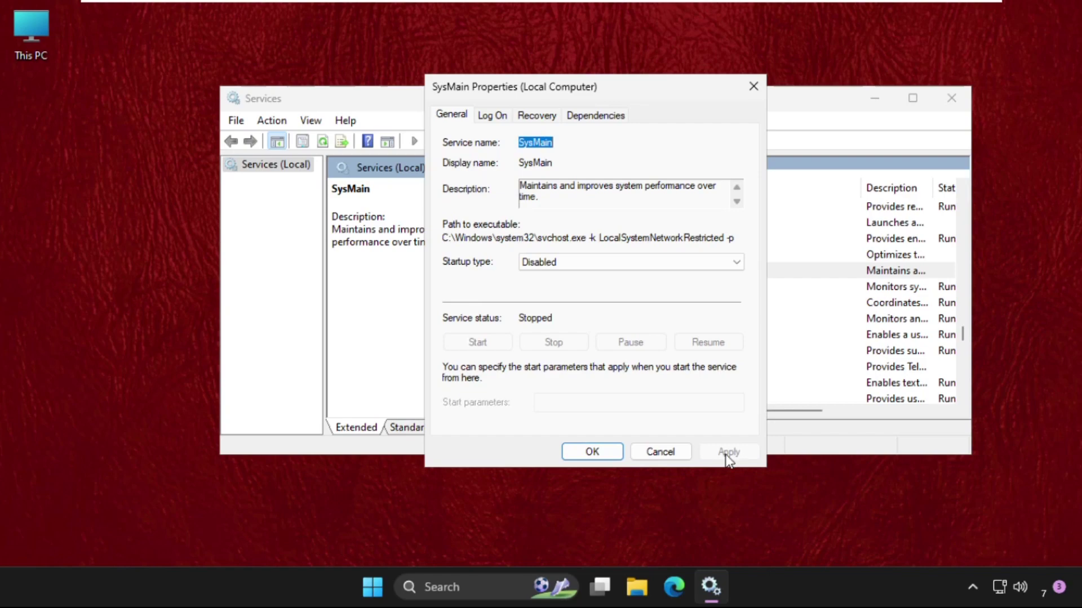
{"action": "left_click", "coordinate": [565, 454]}
{"action": "left_click", "coordinate": [952, 99]}
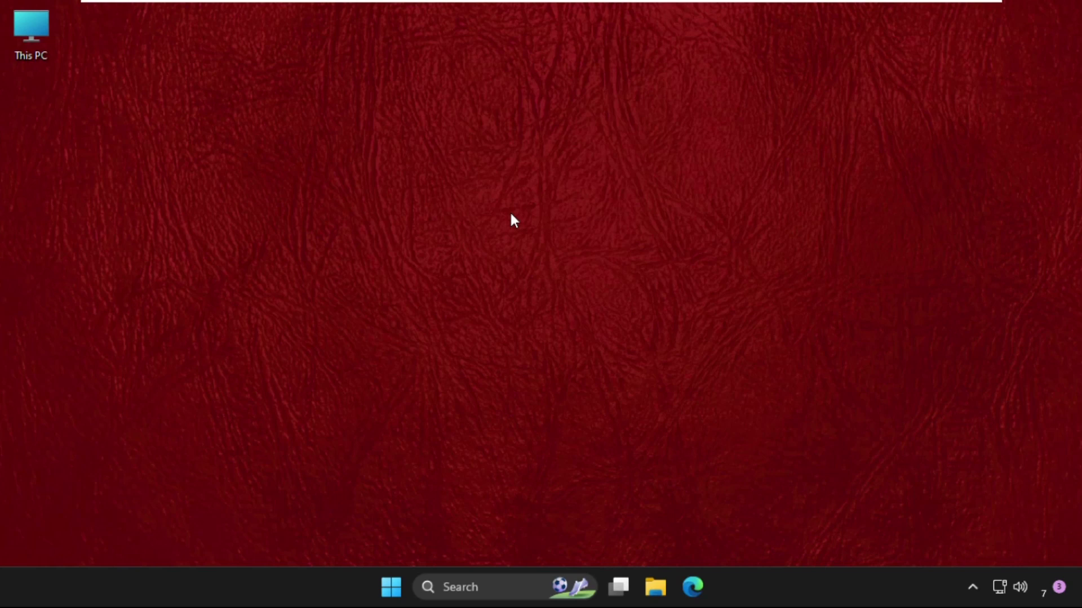
Search for cmd and run Command Prompt as administrator, accepting the UAC prompt.
{"action": "left_click", "coordinate": [474, 578]}
{"action": "type", "text": "cms"}
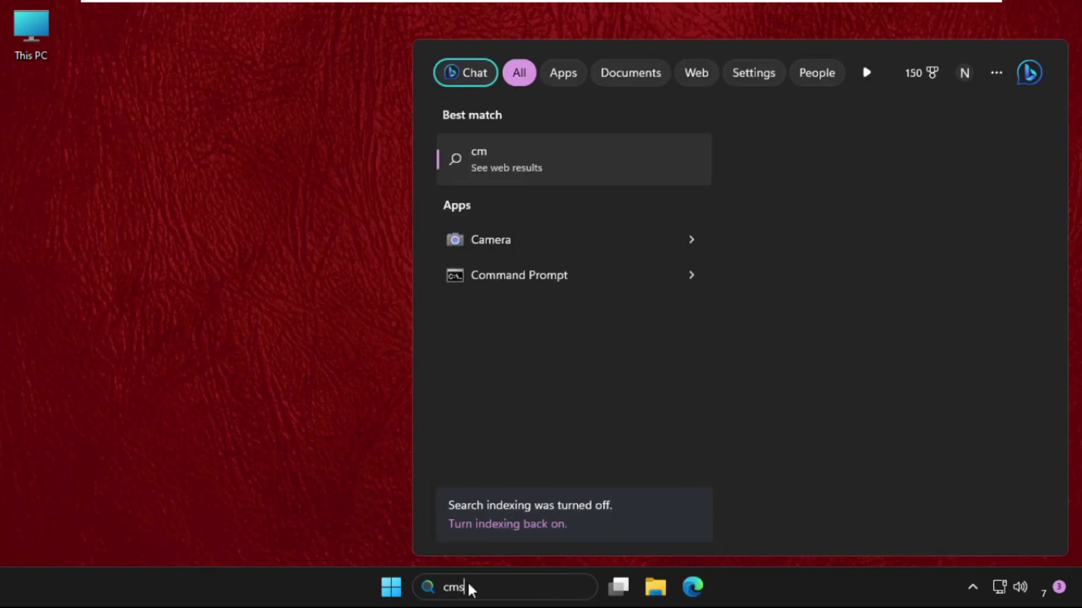
{"action": "key", "text": "BackSpace"}
{"action": "type", "text": "d"}
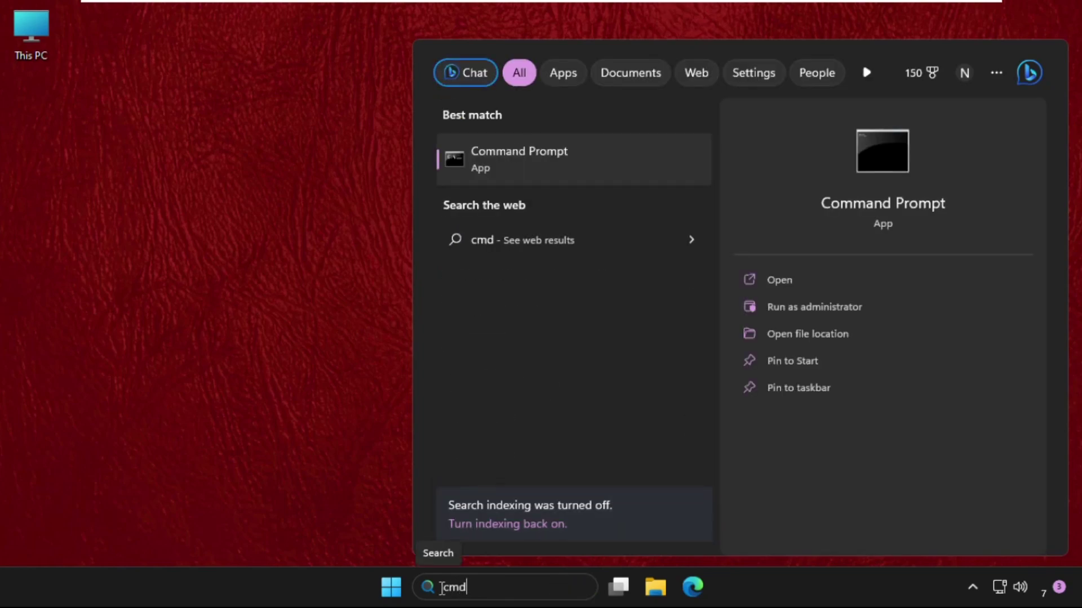
{"action": "right_click", "coordinate": [540, 162]}
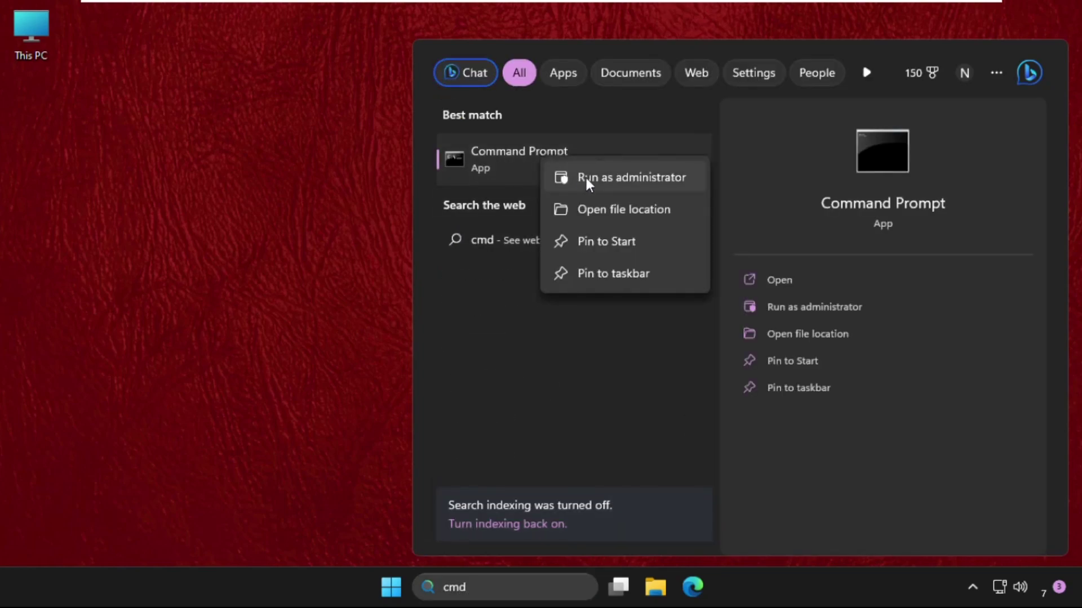
{"action": "left_click", "coordinate": [586, 178]}
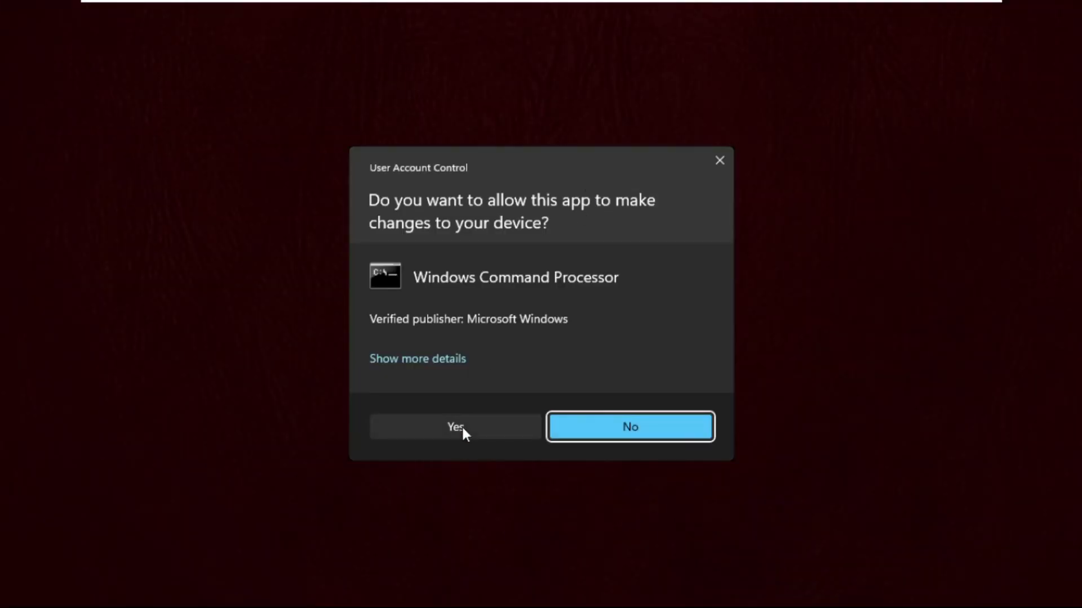
{"action": "left_click", "coordinate": [459, 426]}
{"action": "left_click_drag", "start_coordinate": [274, 114], "coordinate": [226, 108]}
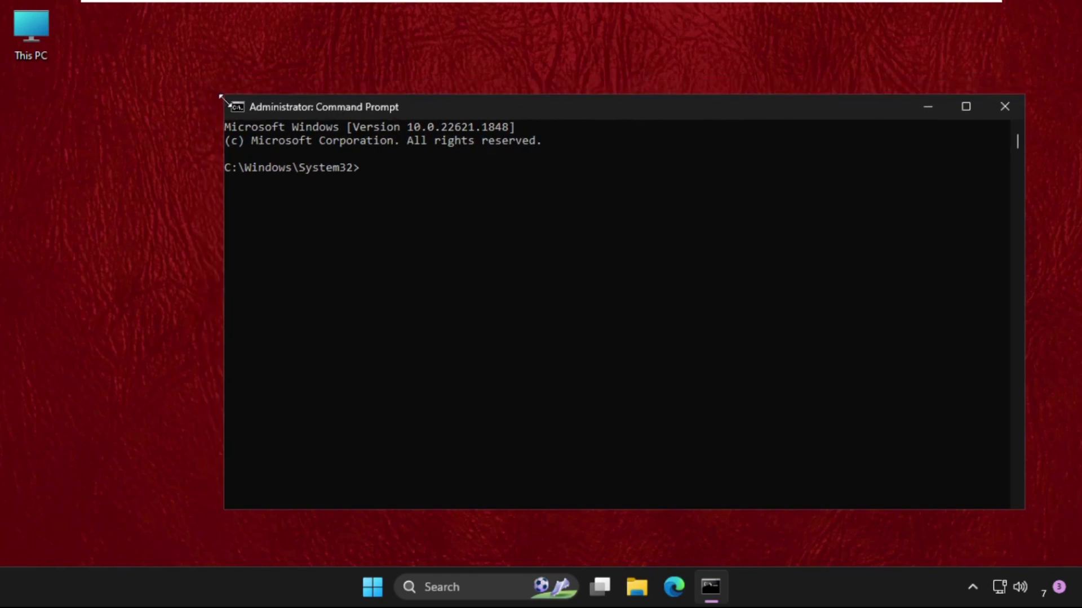
Run gpupdate in the elevated Command Prompt to refresh computer and user policy.
{"action": "left_click_drag", "start_coordinate": [435, 107], "coordinate": [506, 160]}
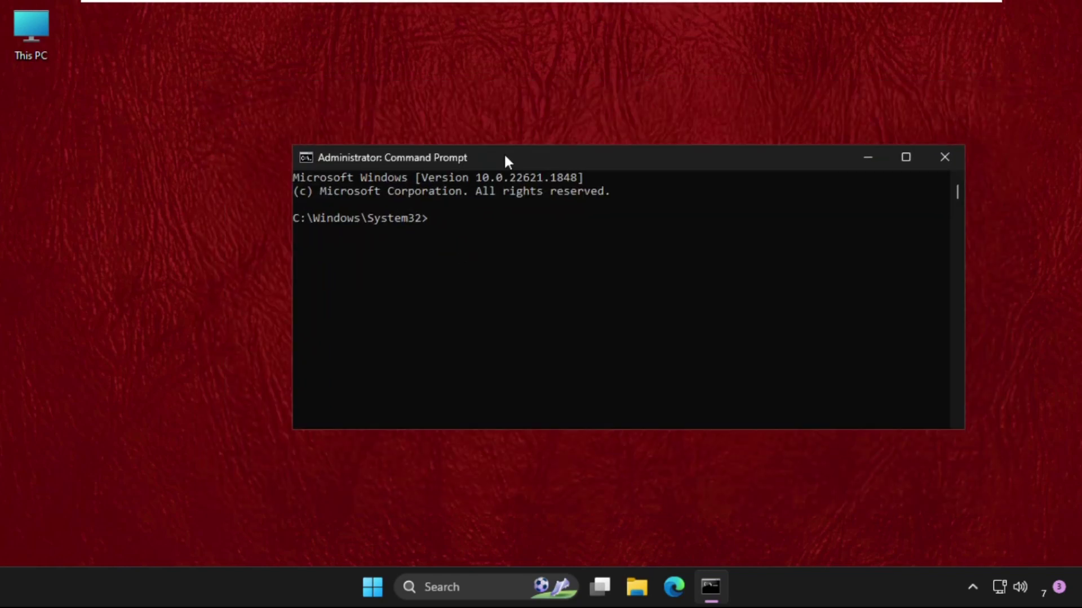
{"action": "type", "text": "gpupdate"}
{"action": "key", "text": "Return"}
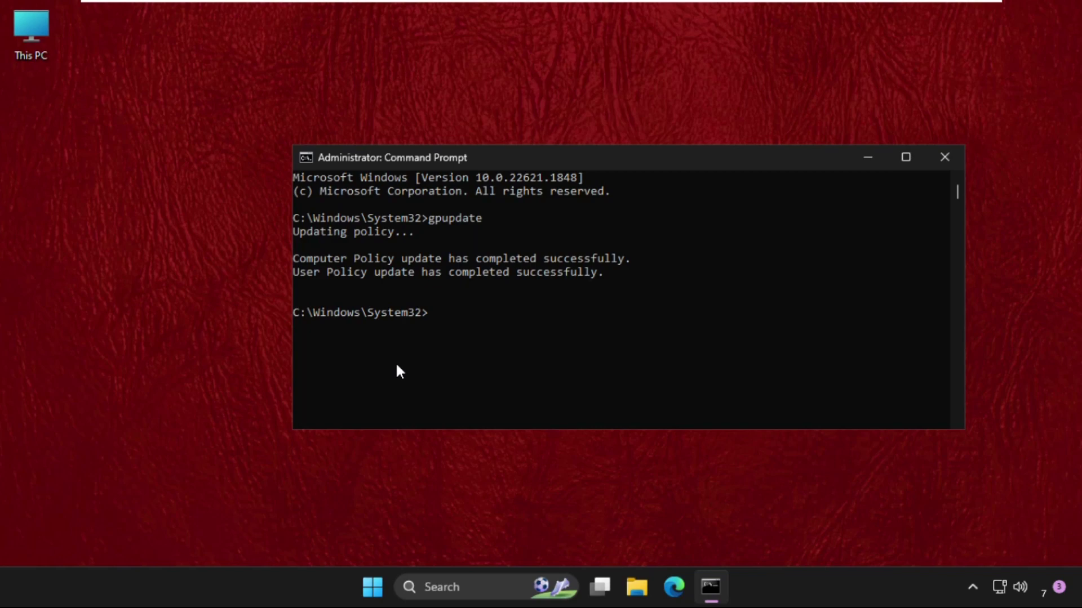
Run sfc /scannow in the elevated Command Prompt.
{"action": "type", "text": "sfc /scannow"}
{"action": "key", "text": "Return"}
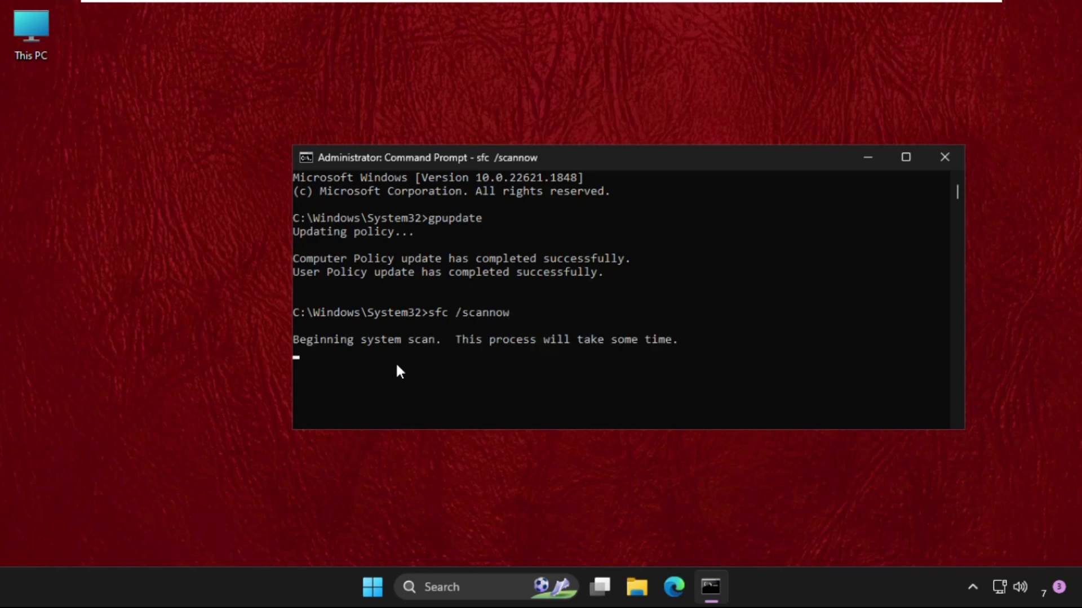